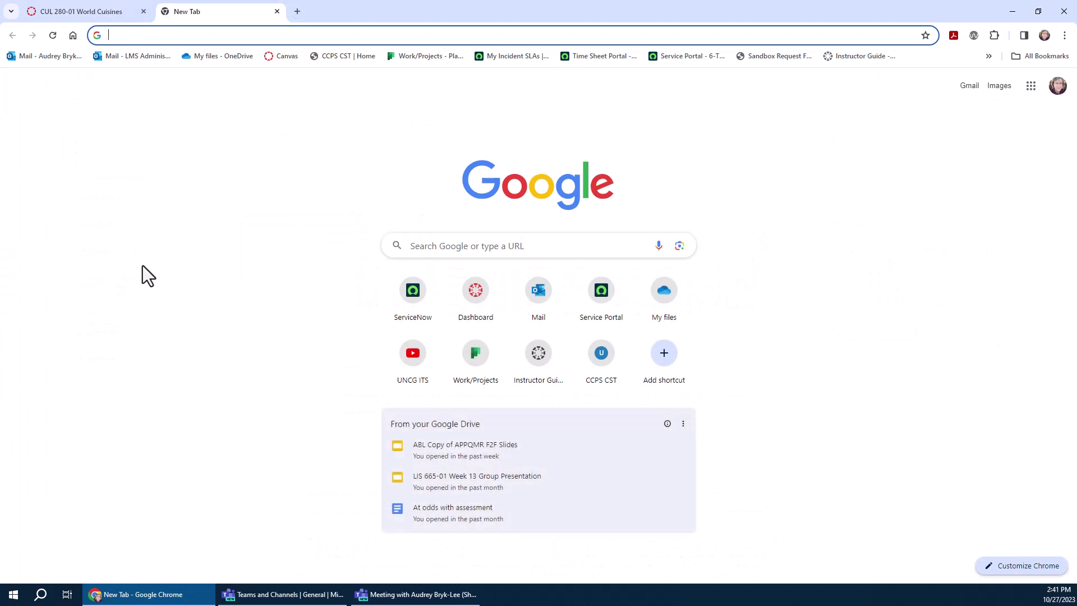
# Go to m365.uncg.edu and open the list of Microsoft 365 apps to launch Teams on the web
pyautogui.write('m')
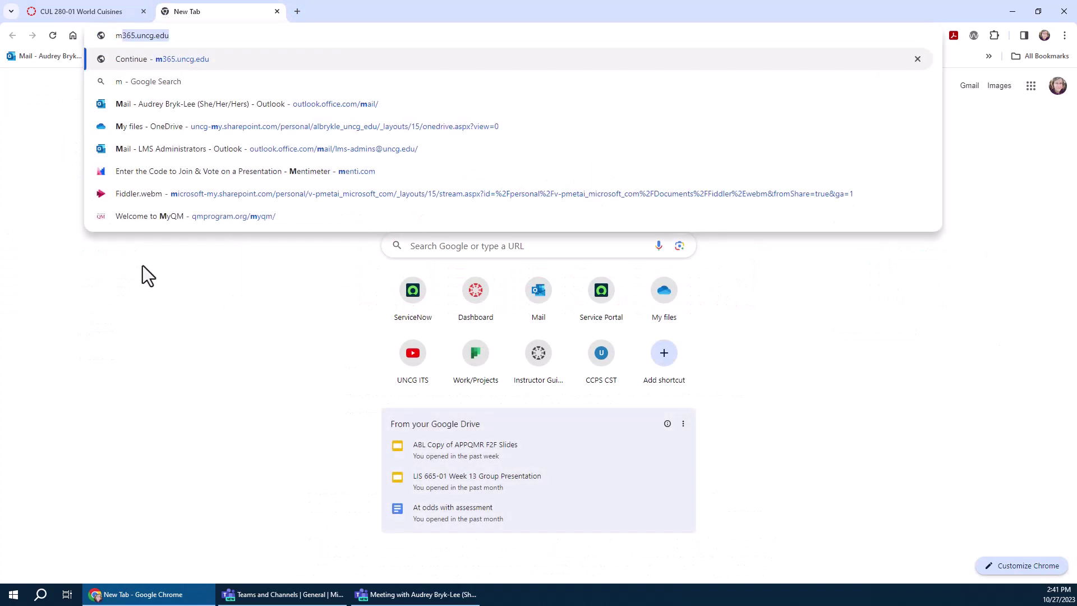
pyautogui.write('365.unc')
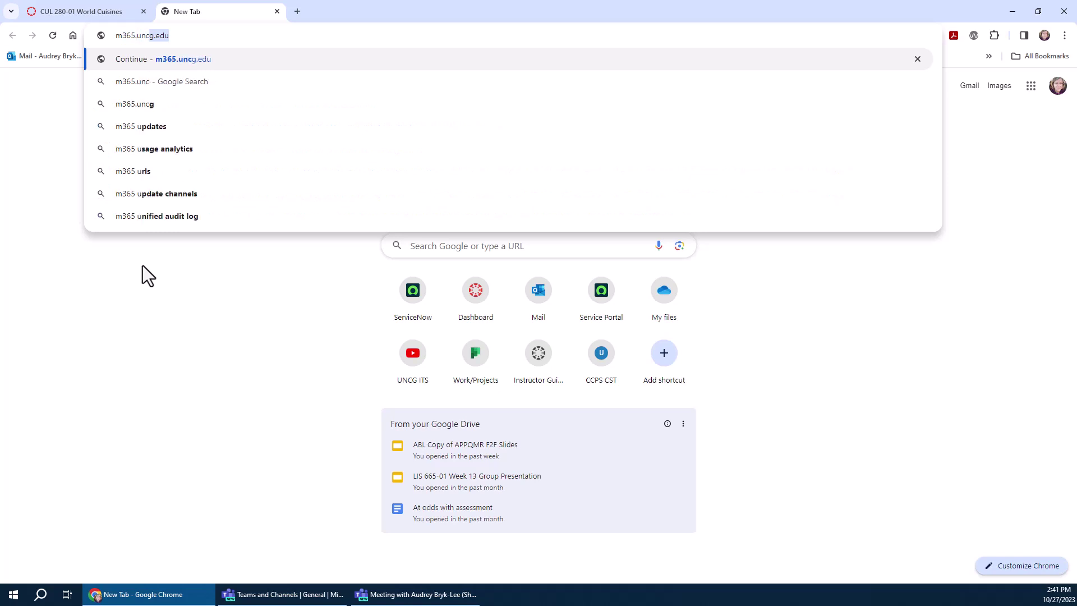
pyautogui.write('g.edu')
pyautogui.press('Return')
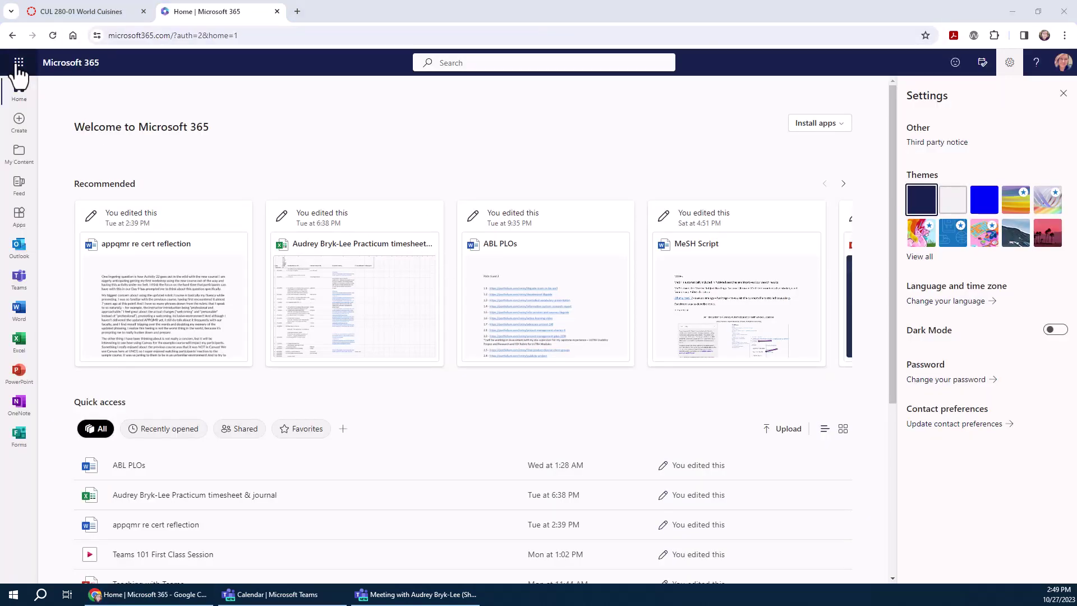
pyautogui.click(20, 63)
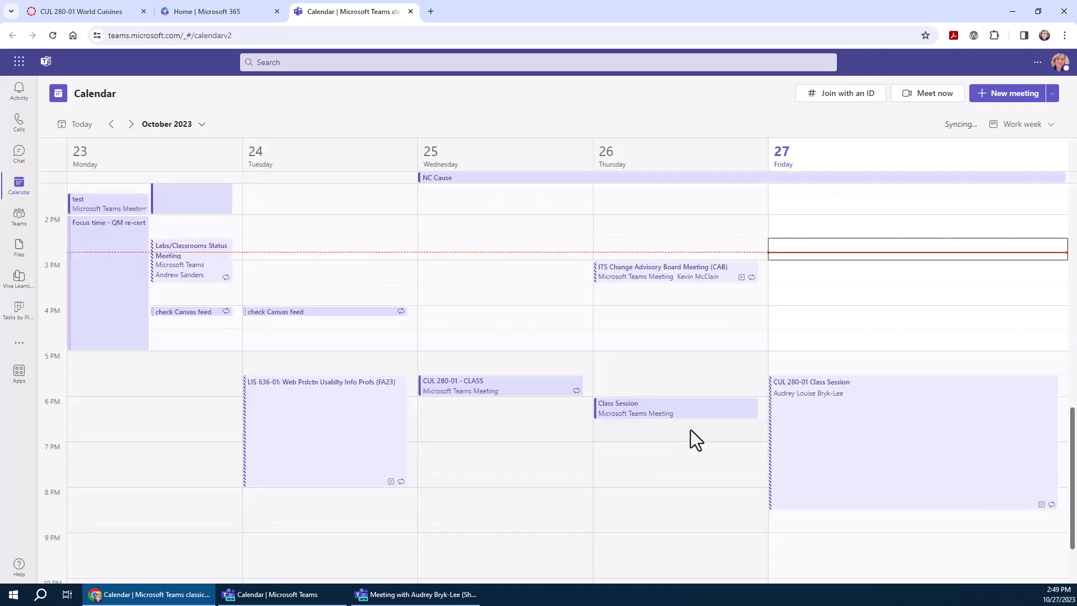
# Keep using the new Teams desktop app, sign in with the listed university account and open the profile menu
pyautogui.click(1038, 62)
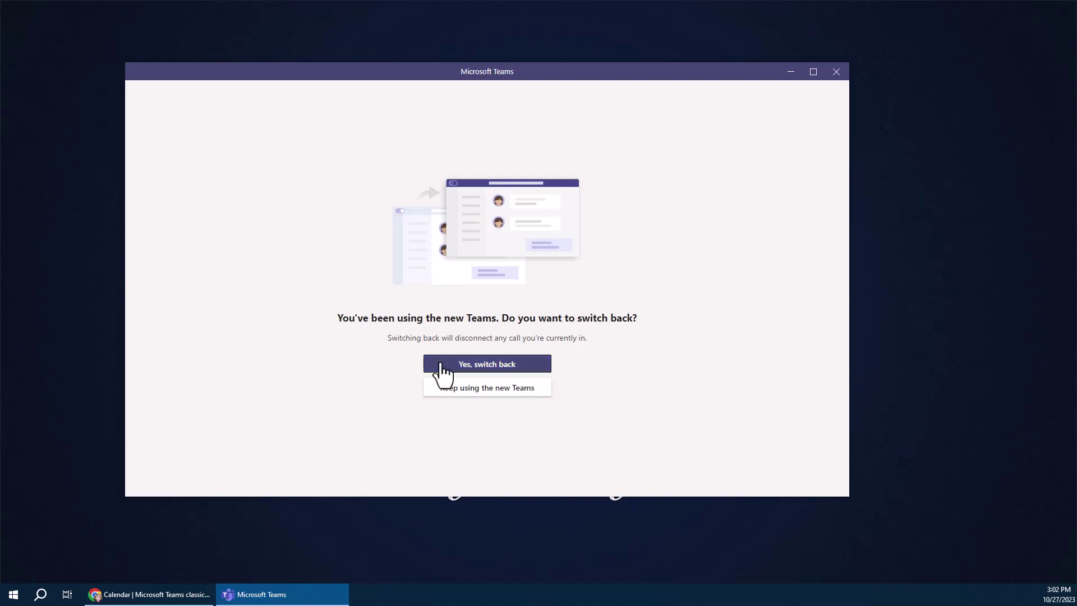
pyautogui.click(512, 390)
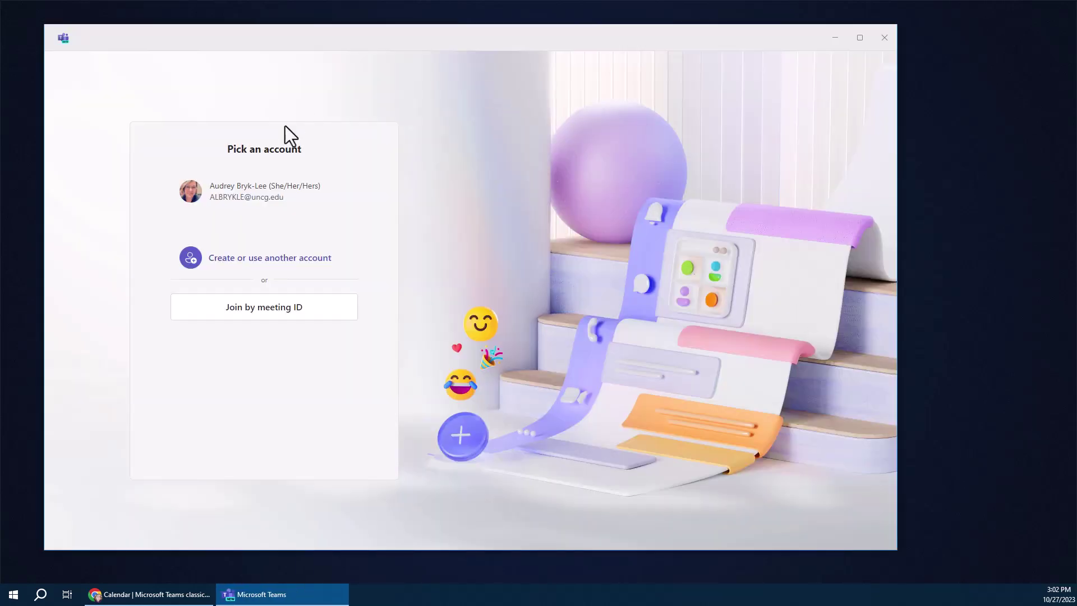
pyautogui.click(242, 191)
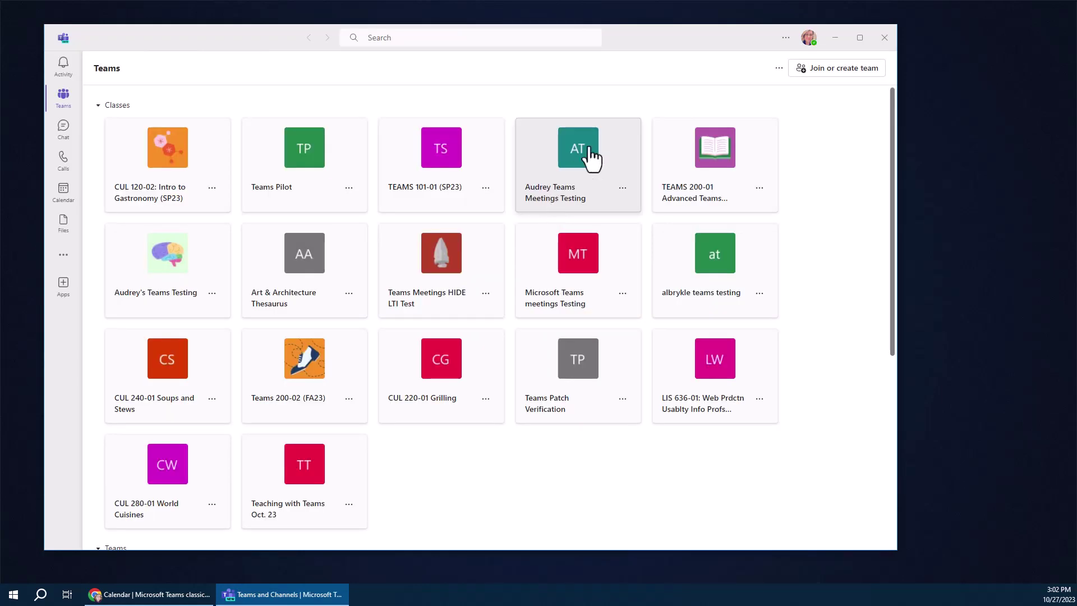
pyautogui.click(809, 39)
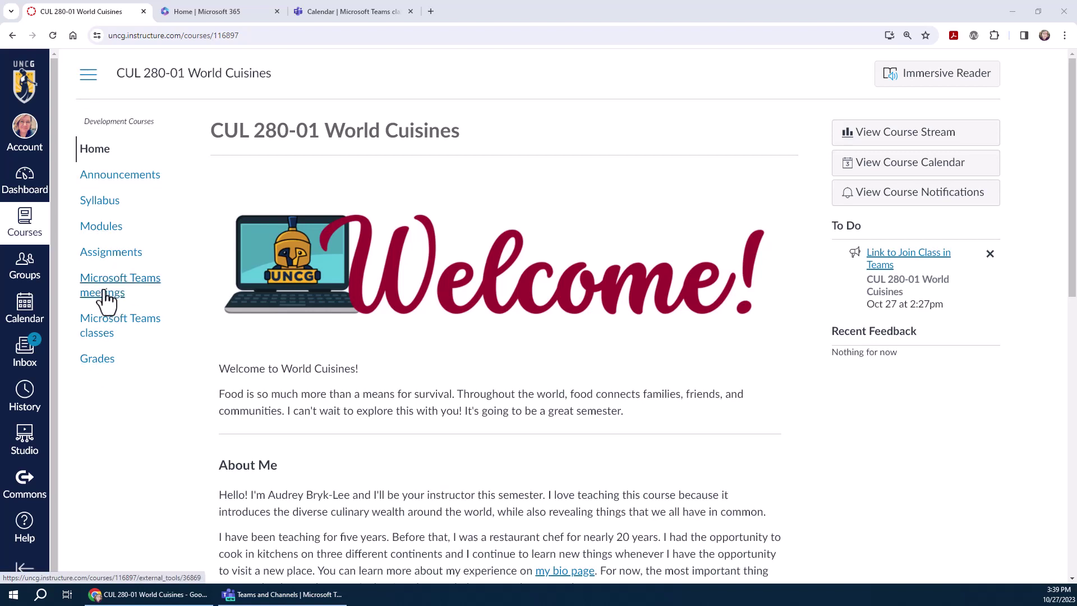
# View the Link to Join Class page in the Canvas course modules and the Link to Join Class in Teams announcement
pyautogui.click(101, 227)
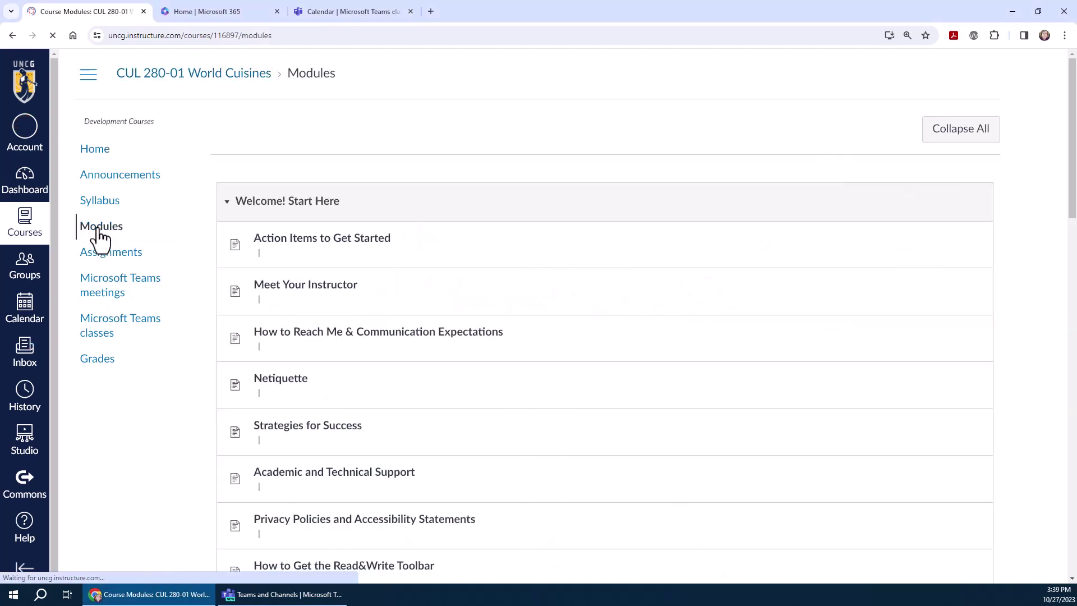
pyautogui.scroll(-4, 208, 272)
pyautogui.scroll(-2, 210, 274)
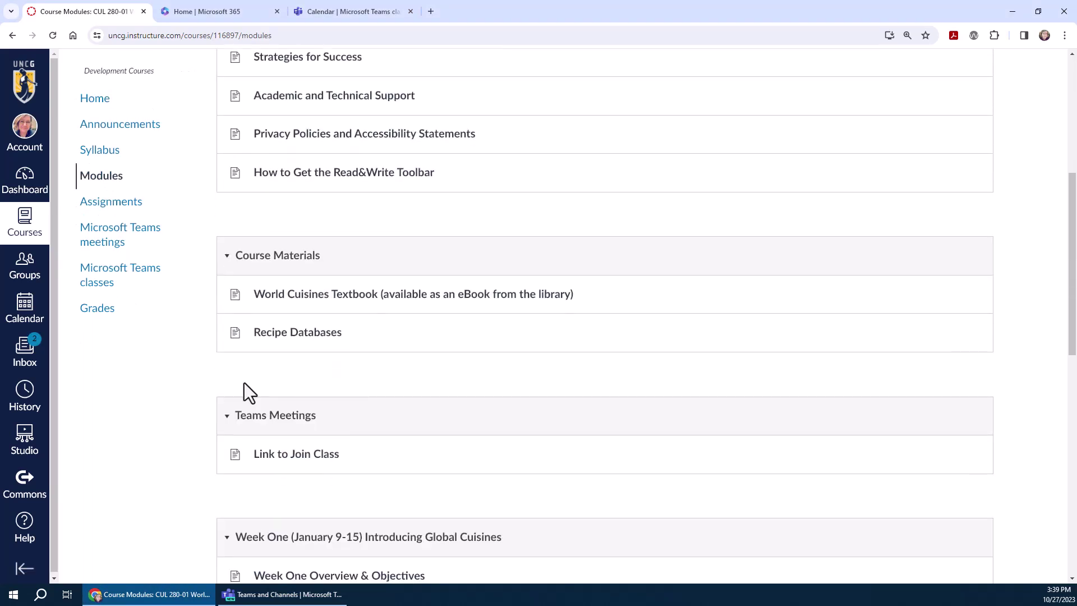
pyautogui.click(285, 455)
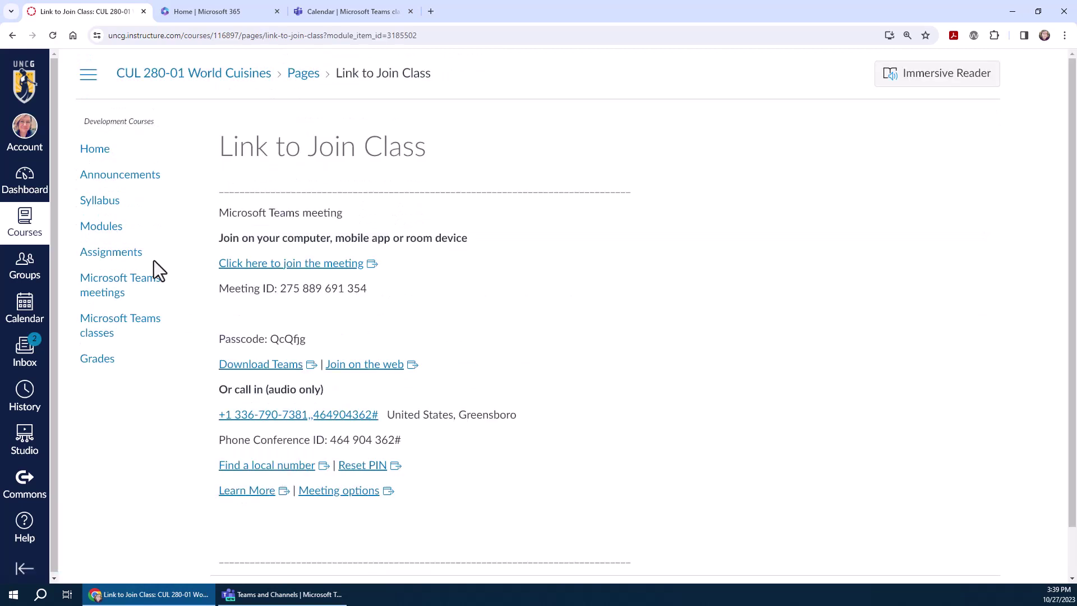
pyautogui.click(125, 174)
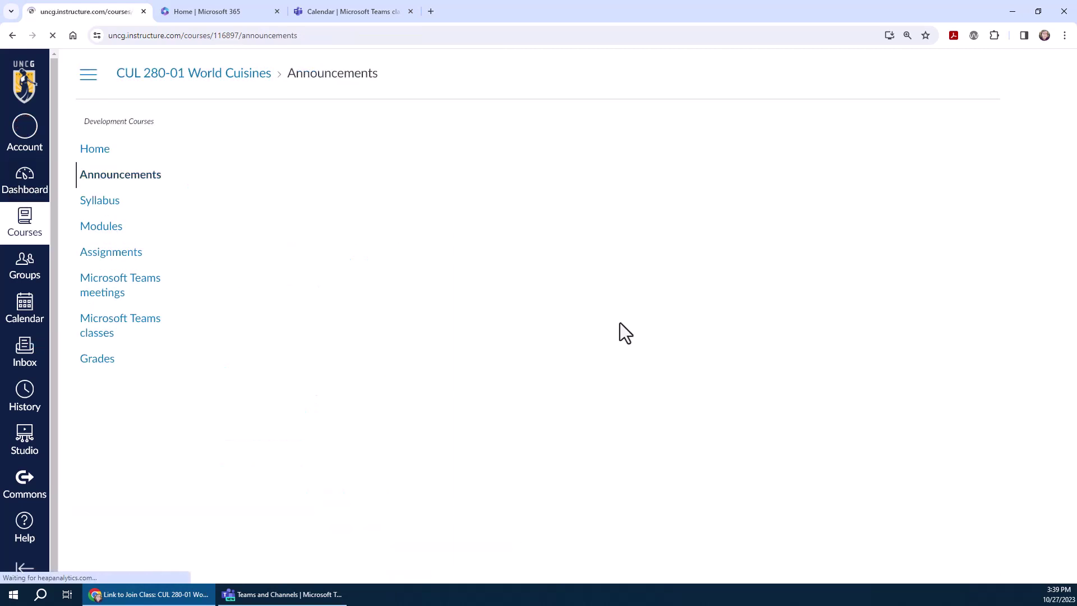
pyautogui.click(337, 215)
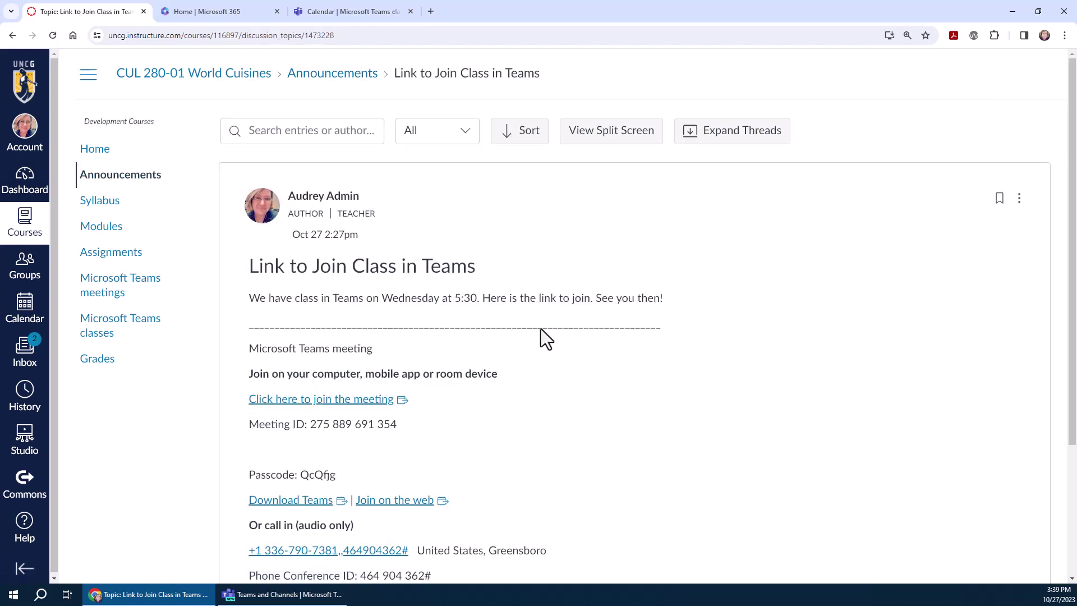
# Open the course's Microsoft Teams meetings and start joining the 27 Friday CUL 280-01 Class Session in the Teams app
pyautogui.click(100, 295)
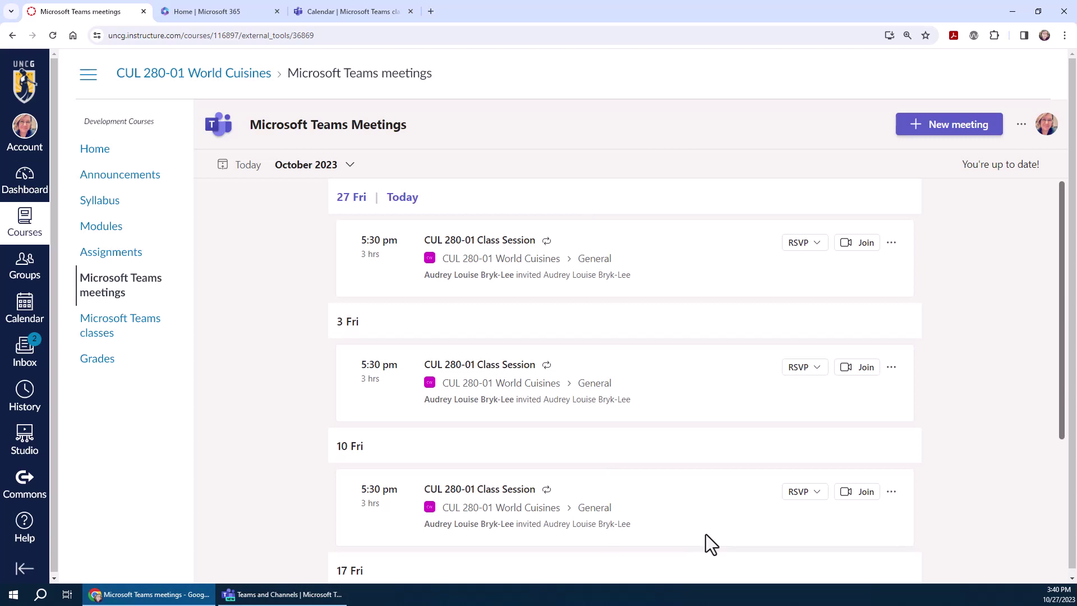
pyautogui.click(857, 250)
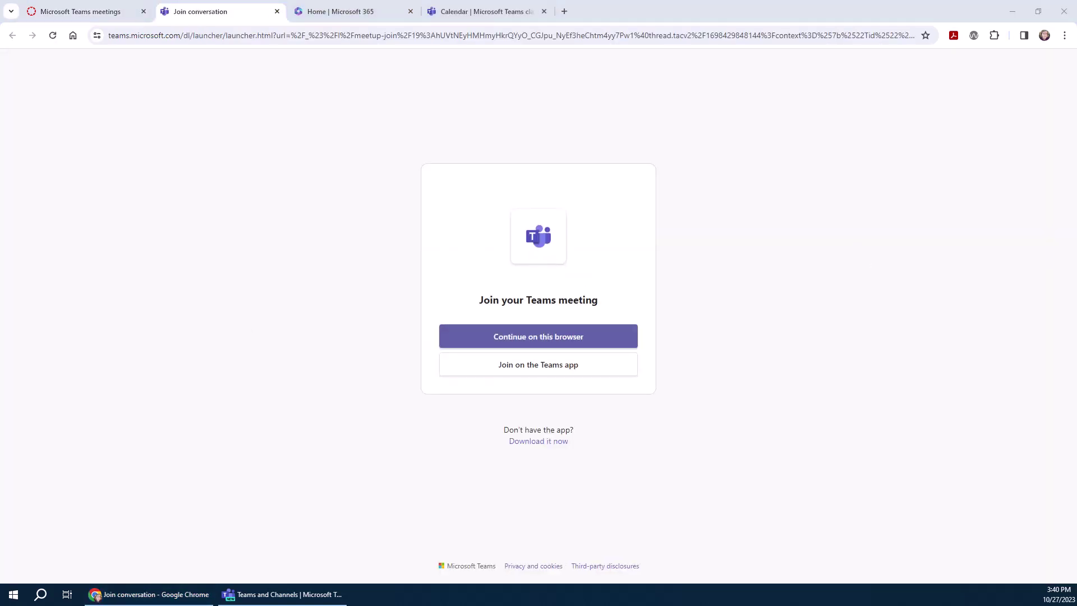
pyautogui.moveTo(432, 79); pyautogui.dragTo(586, 79)
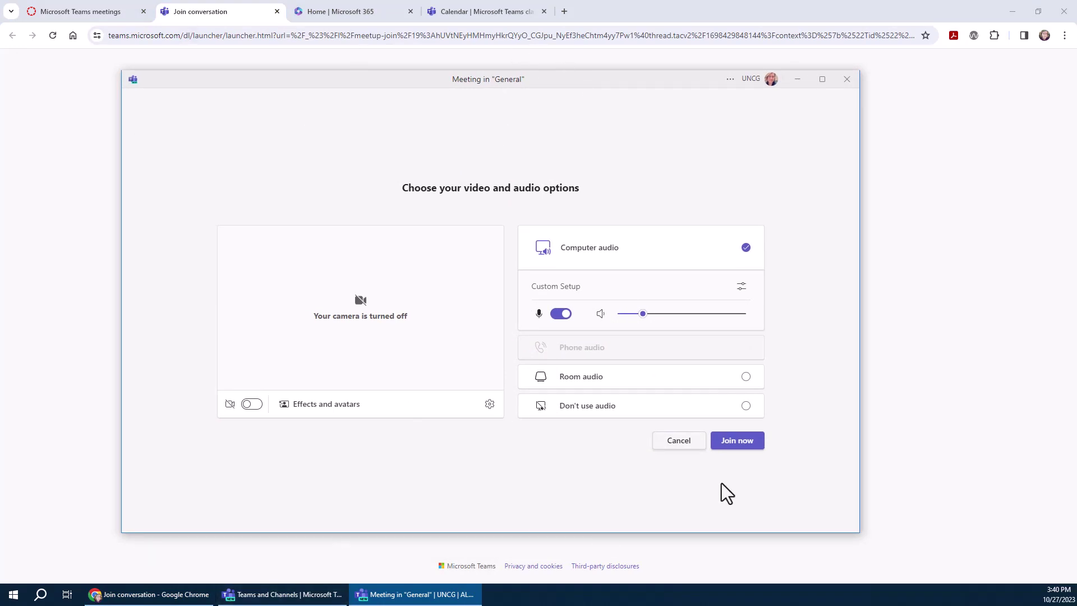
# Turn on the camera, check the audio and video device settings, and join the meeting with computer audio
pyautogui.click(252, 405)
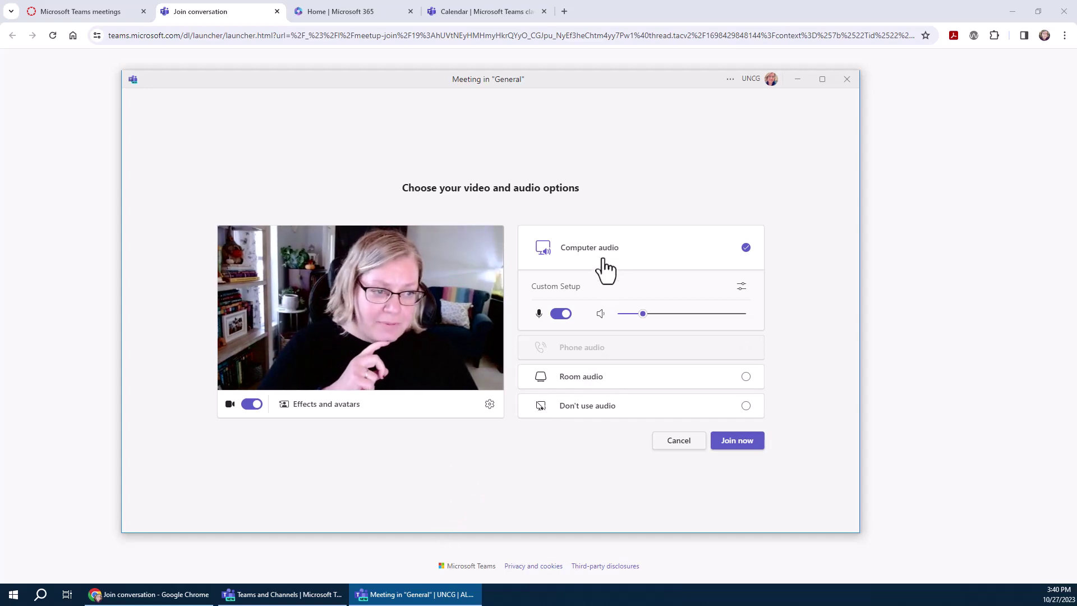
pyautogui.click(742, 287)
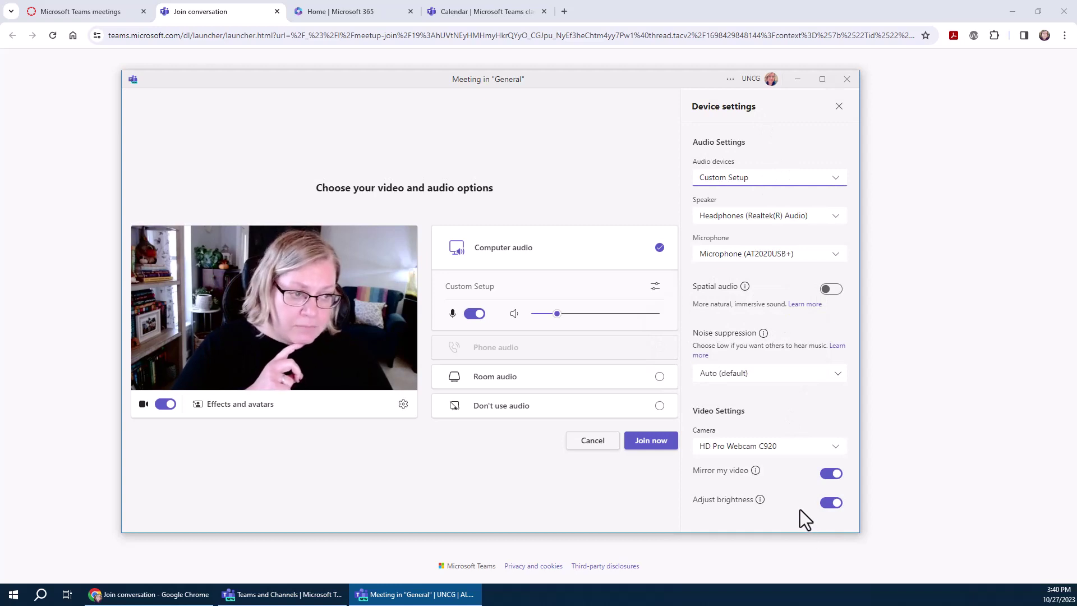
pyautogui.moveTo(756, 500)
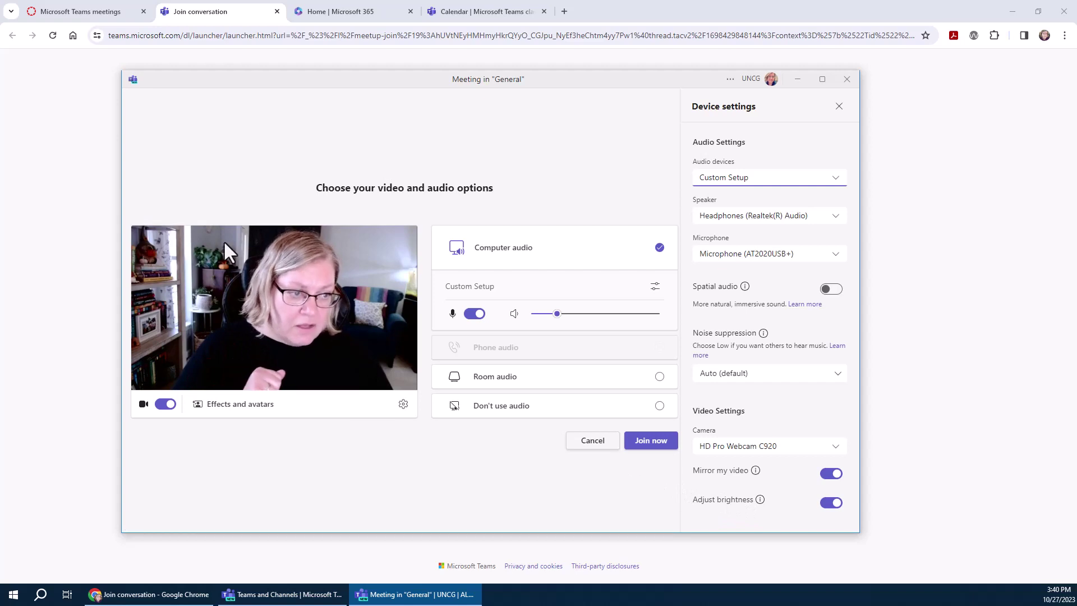
pyautogui.click(645, 441)
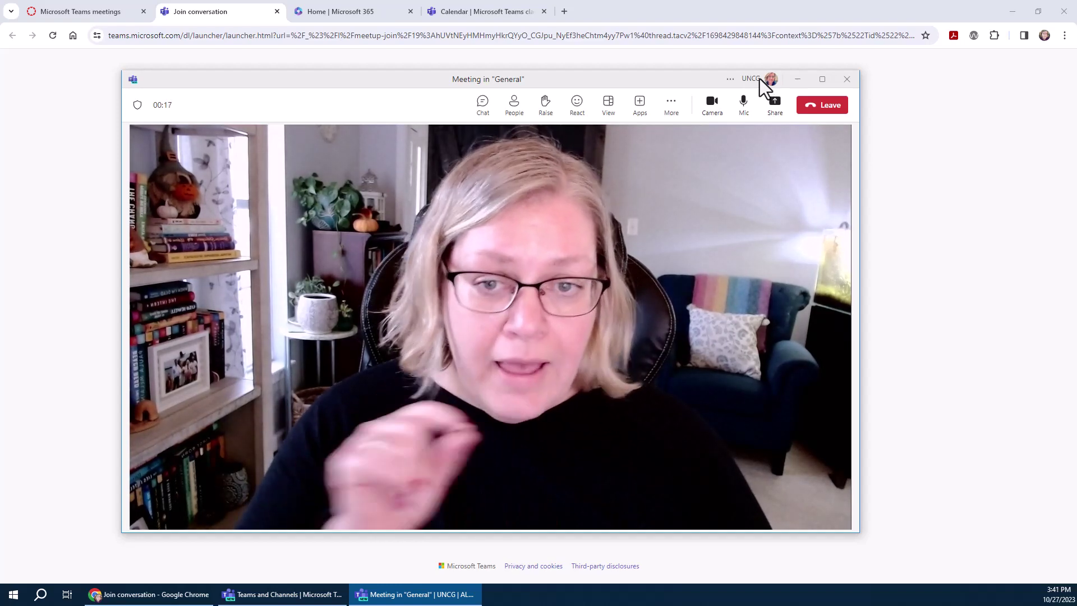
# Leave the meeting in the app, rejoin the class session in the browser with the camera off, and open the meeting chat
pyautogui.click(847, 79)
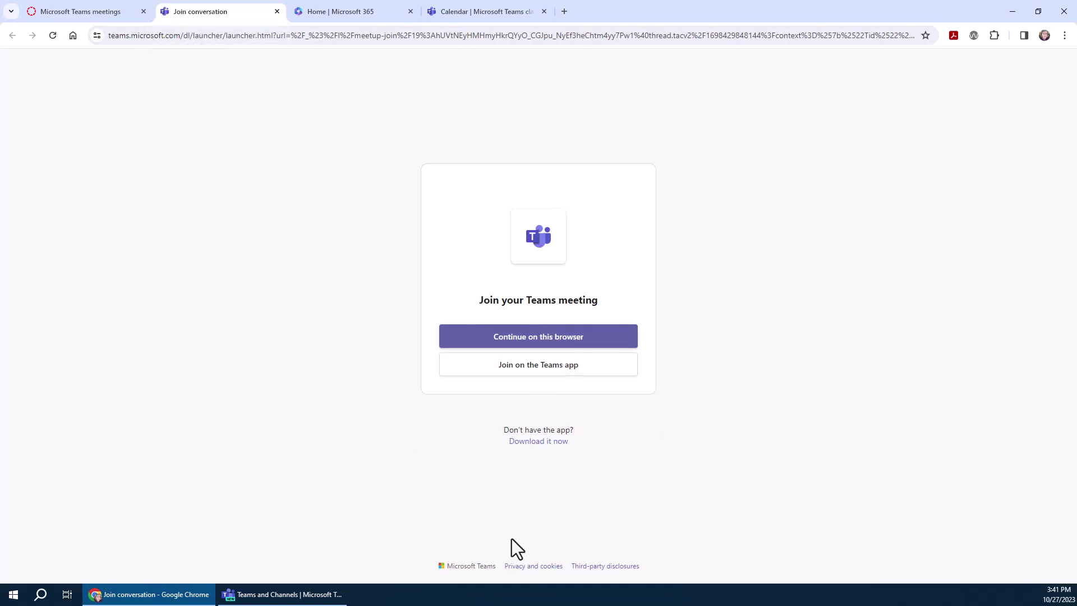
pyautogui.click(83, 12)
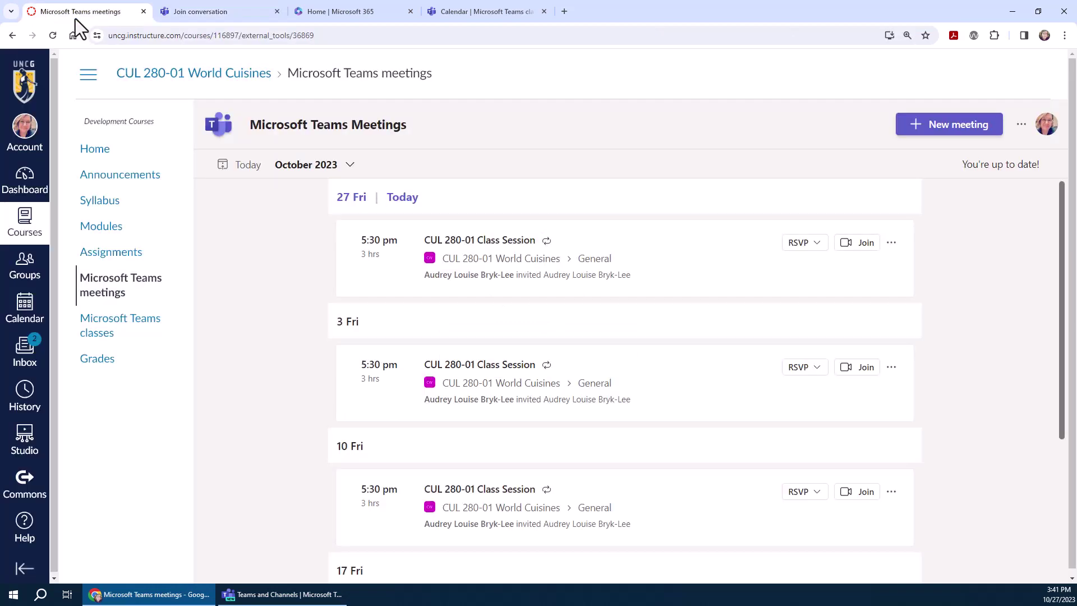
pyautogui.click(217, 14)
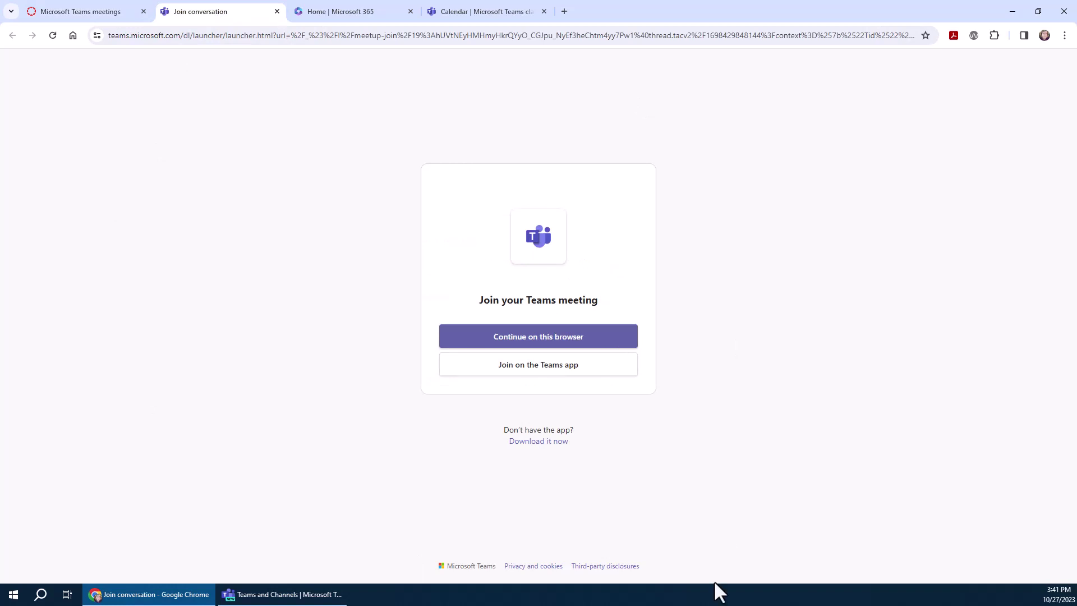
pyautogui.click(528, 341)
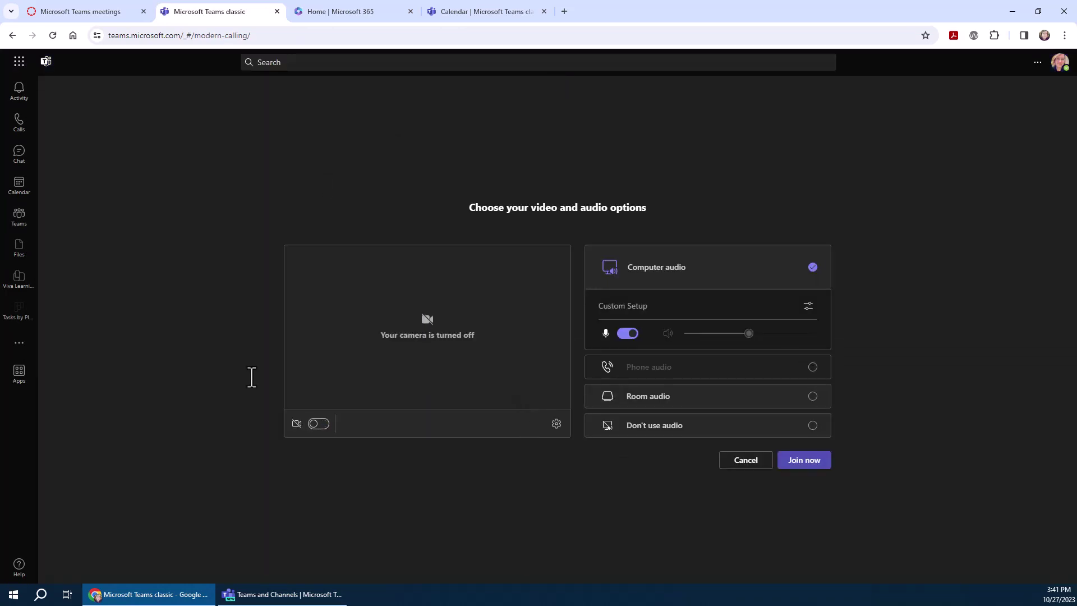
pyautogui.click(804, 465)
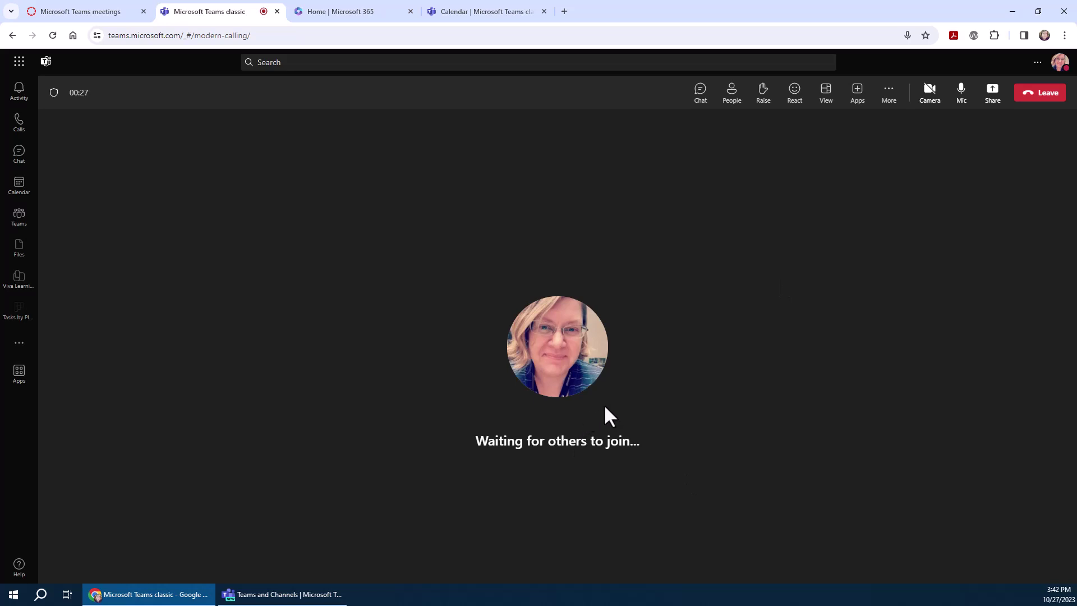
pyautogui.click(702, 99)
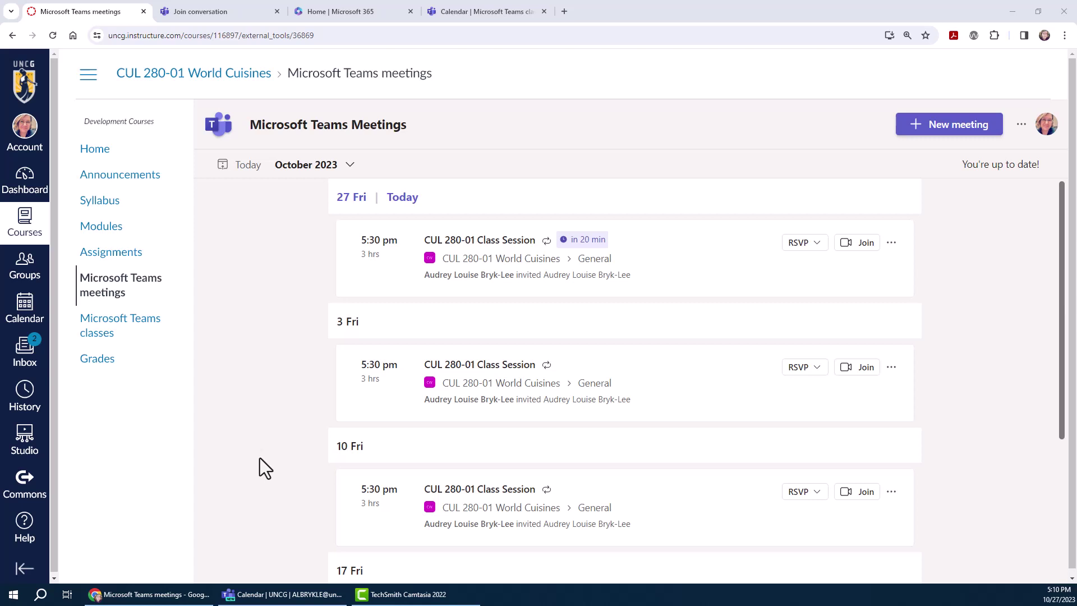
# Open the CUL 280-01 World Cuisines class team from the course and view the Recordings folder in the General channel's files
pyautogui.click(100, 332)
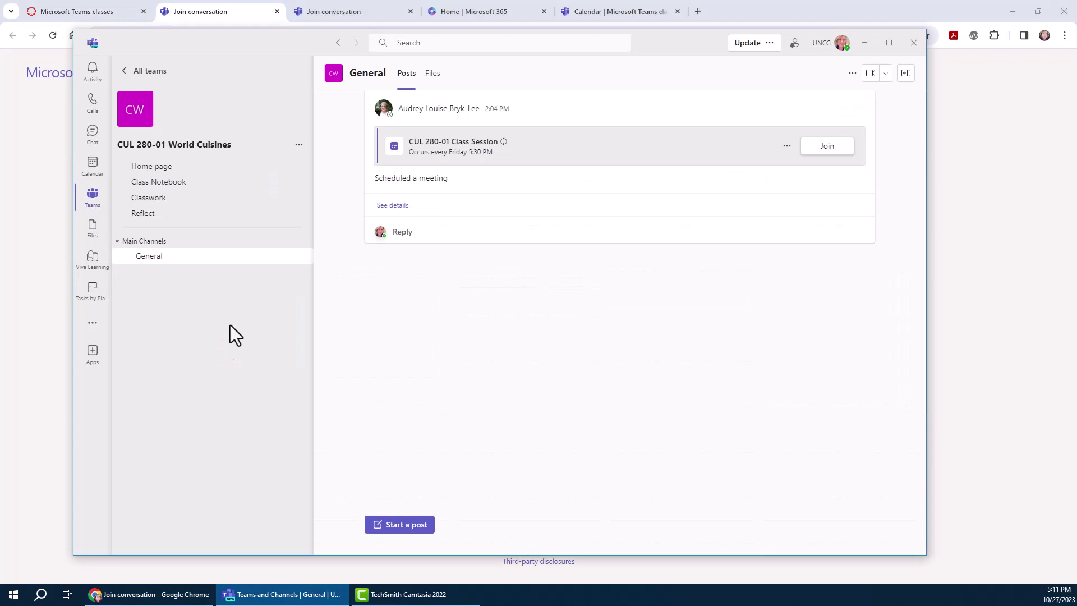
pyautogui.click(433, 73)
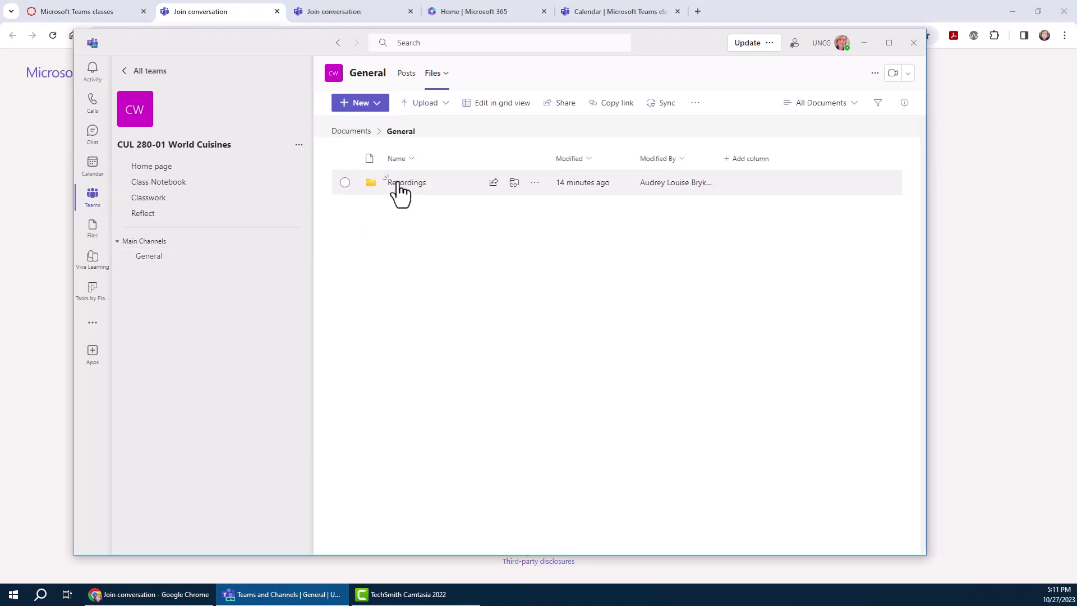
pyautogui.click(395, 183)
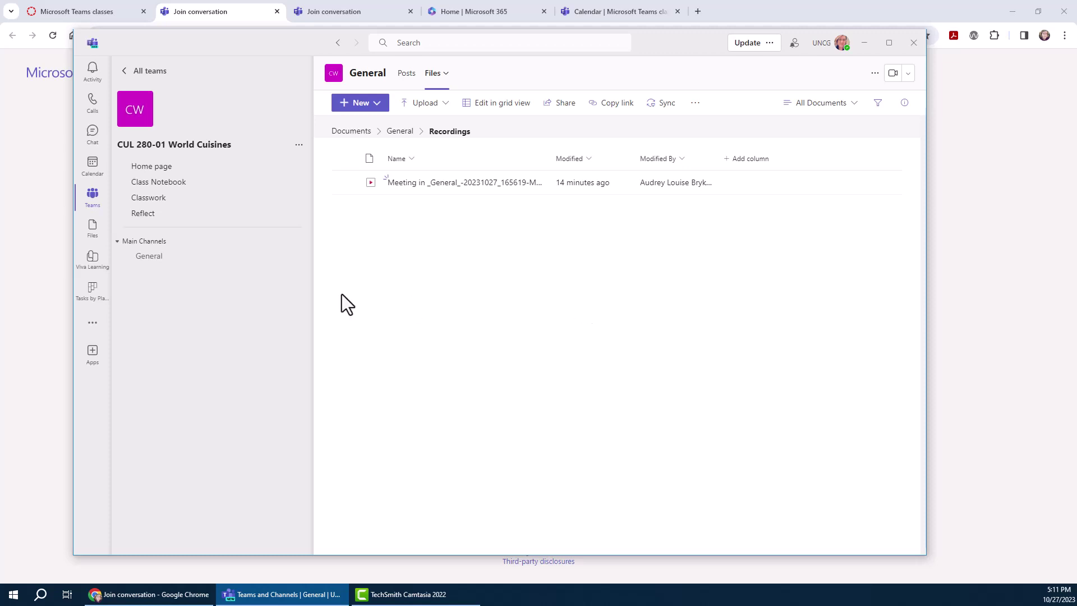
# Start and join an instant meeting from the Teams calendar, dismissing the invitation to add people
pyautogui.click(90, 175)
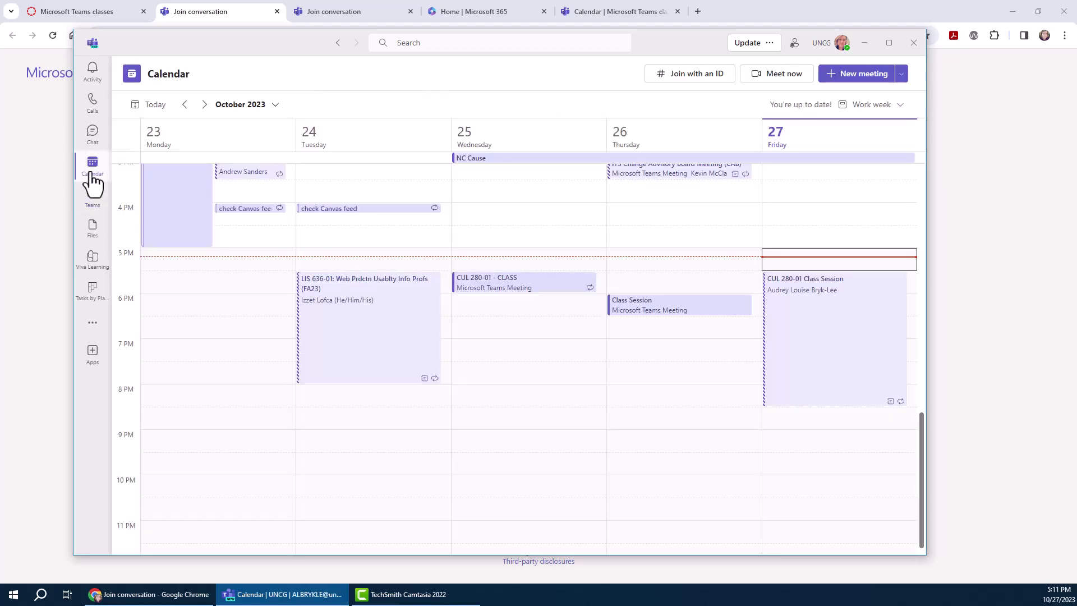
pyautogui.click(774, 78)
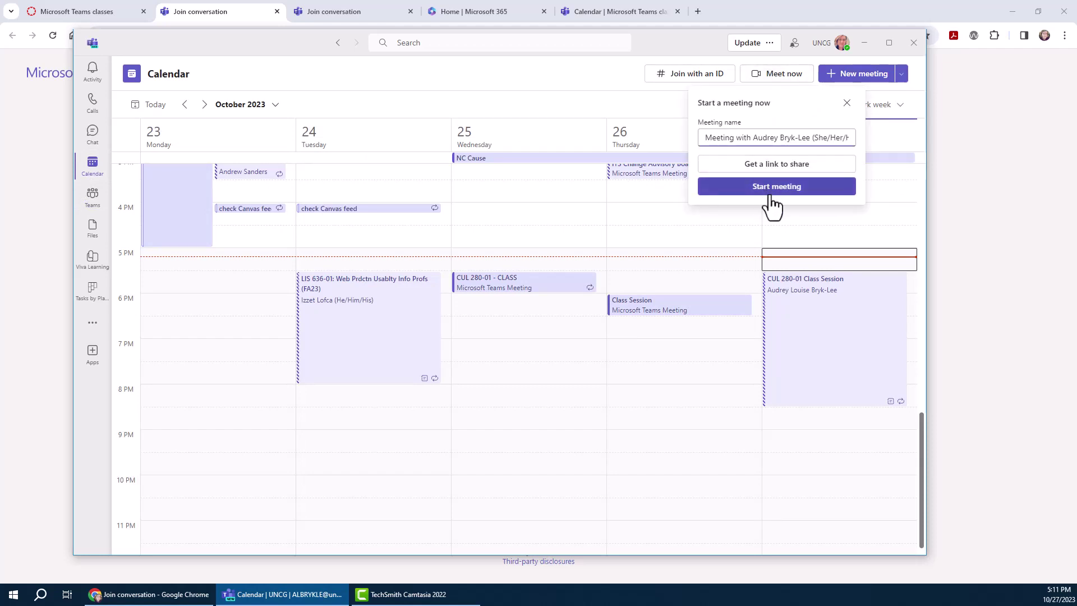
pyautogui.click(772, 188)
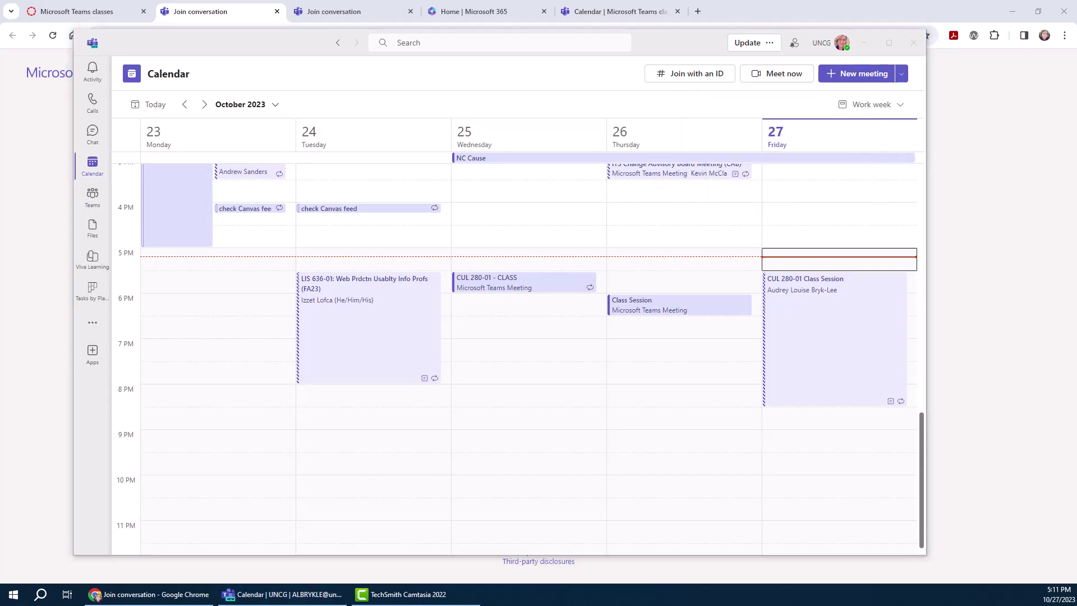
pyautogui.moveTo(0, 92); pyautogui.dragTo(610, 48)
pyautogui.click(721, 414)
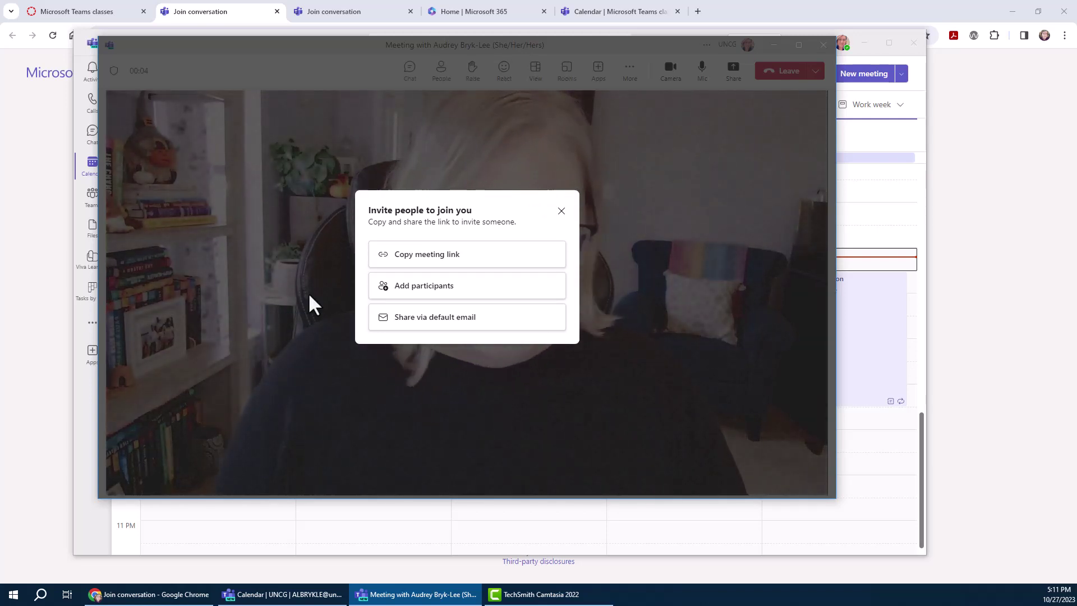
pyautogui.click(561, 211)
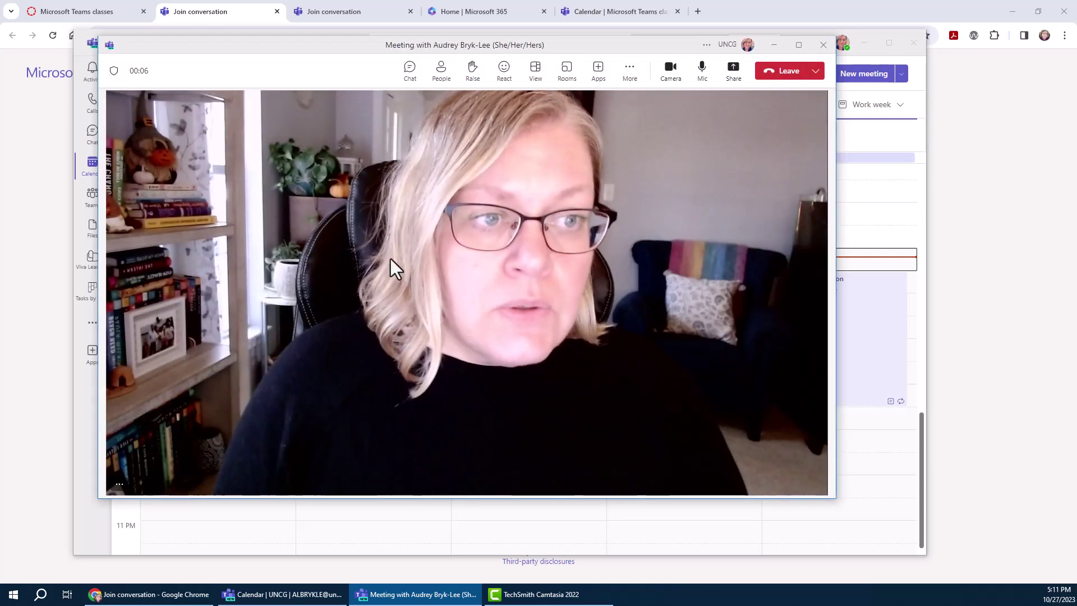
# Send a star-struck emoji in the meeting chat
pyautogui.click(408, 76)
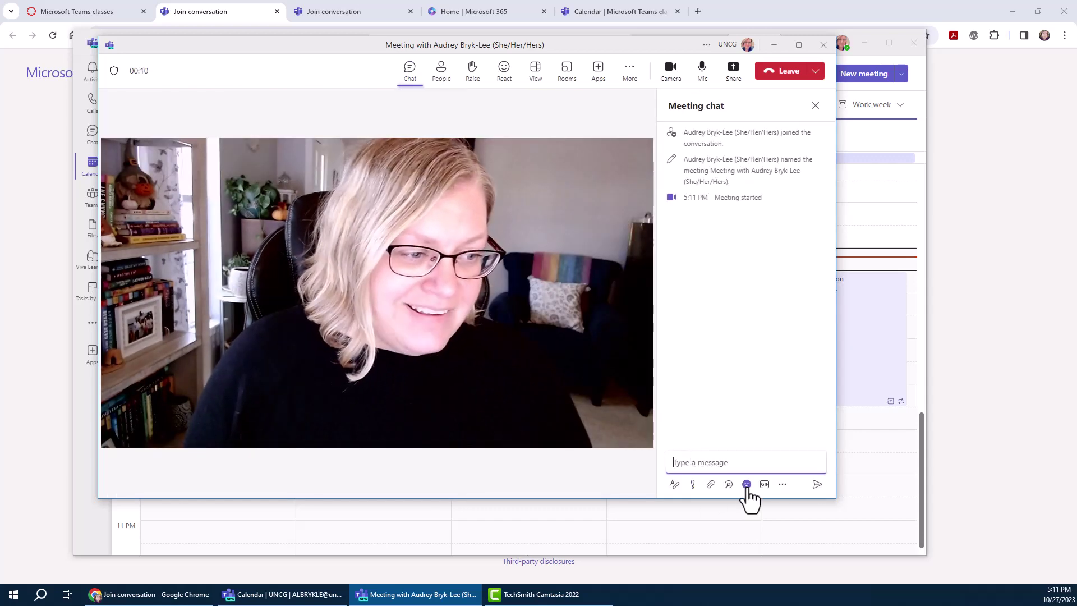
pyautogui.click(747, 485)
pyautogui.click(755, 407)
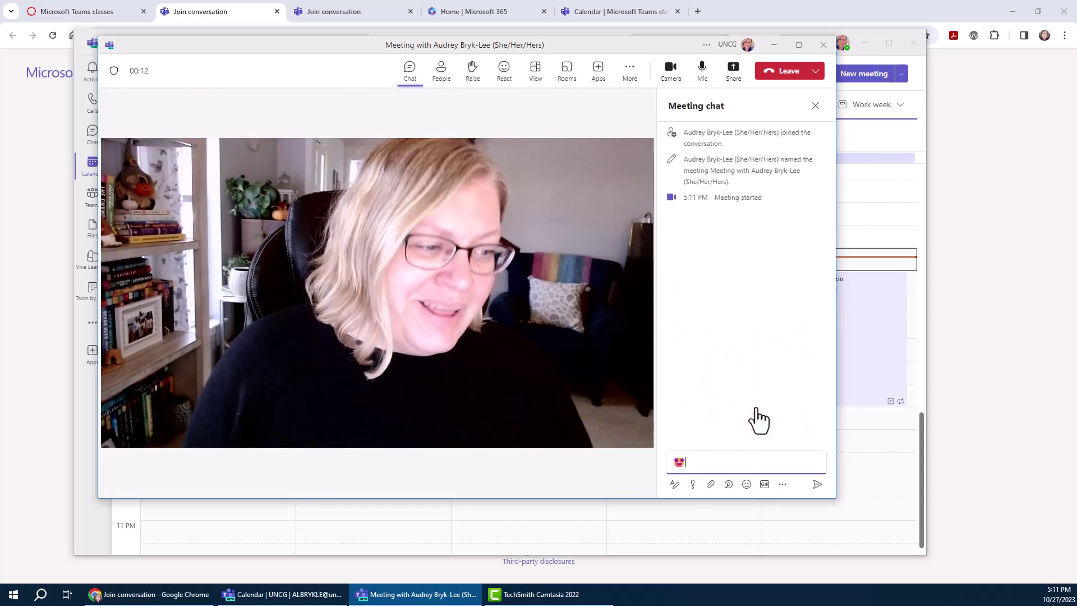
pyautogui.press('Return')
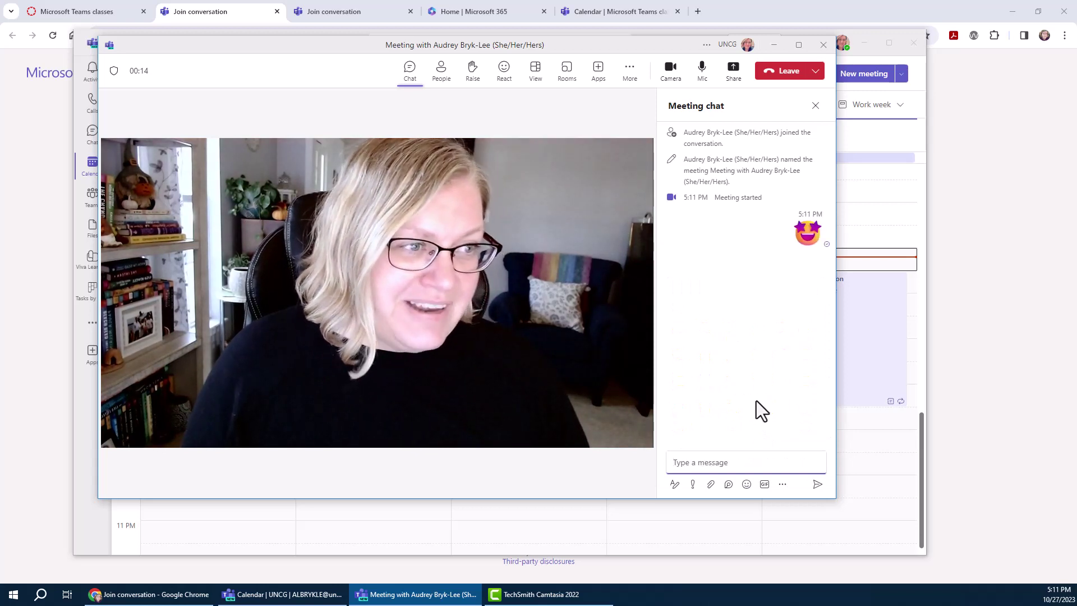
# Raise and lower your hand in the meeting, and leave the meeting
pyautogui.click(470, 78)
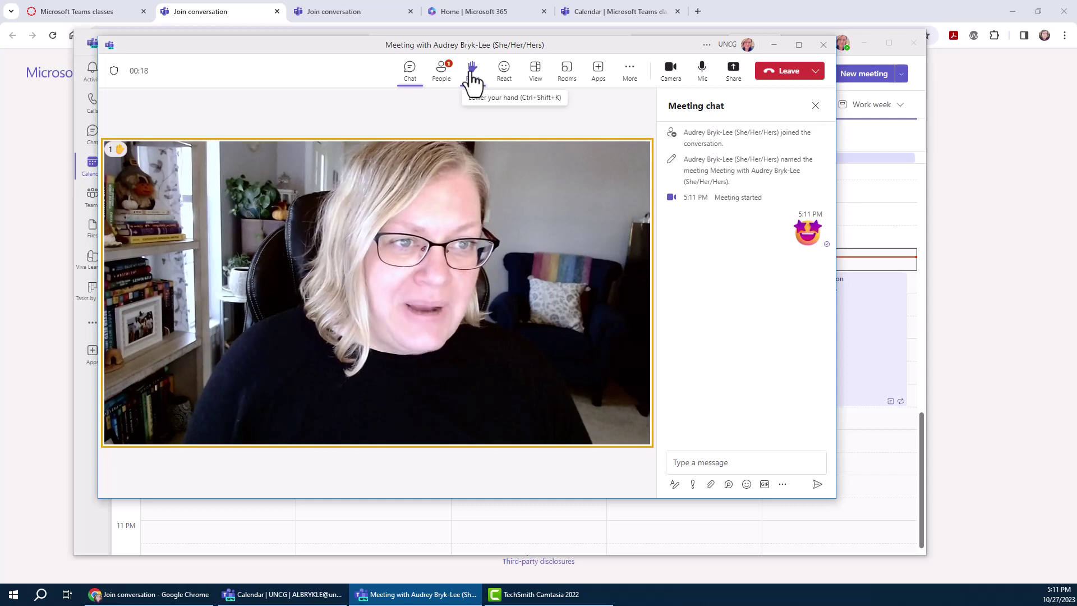
pyautogui.click(473, 78)
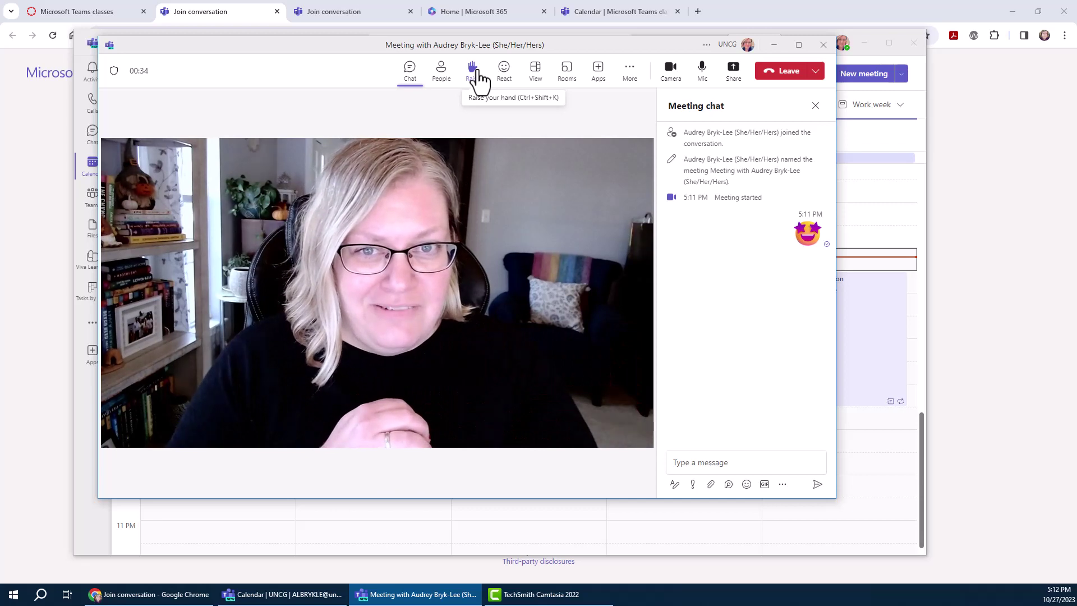
pyautogui.click(785, 73)
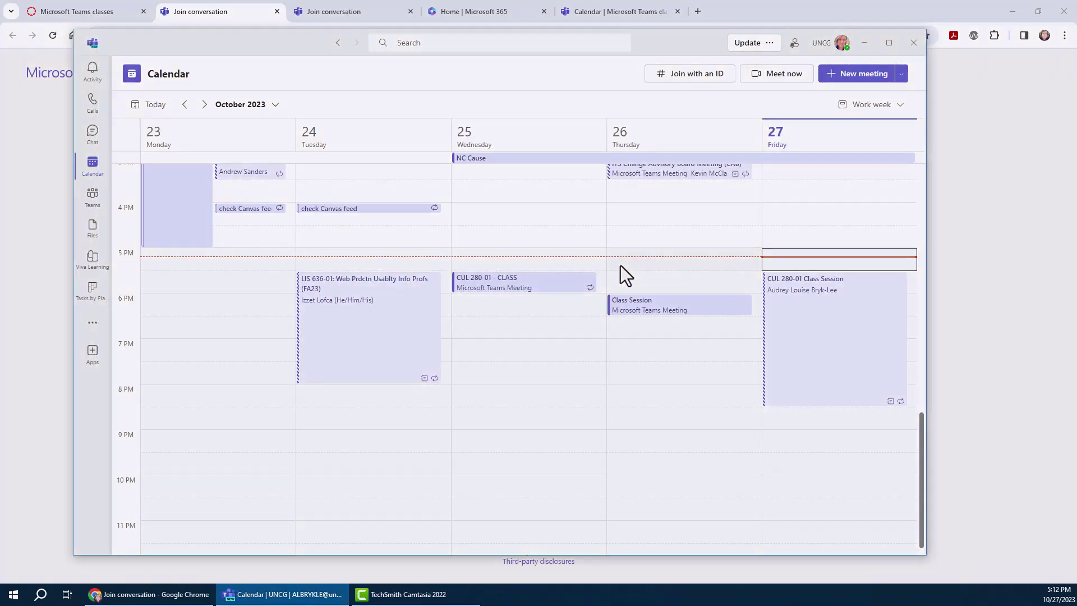